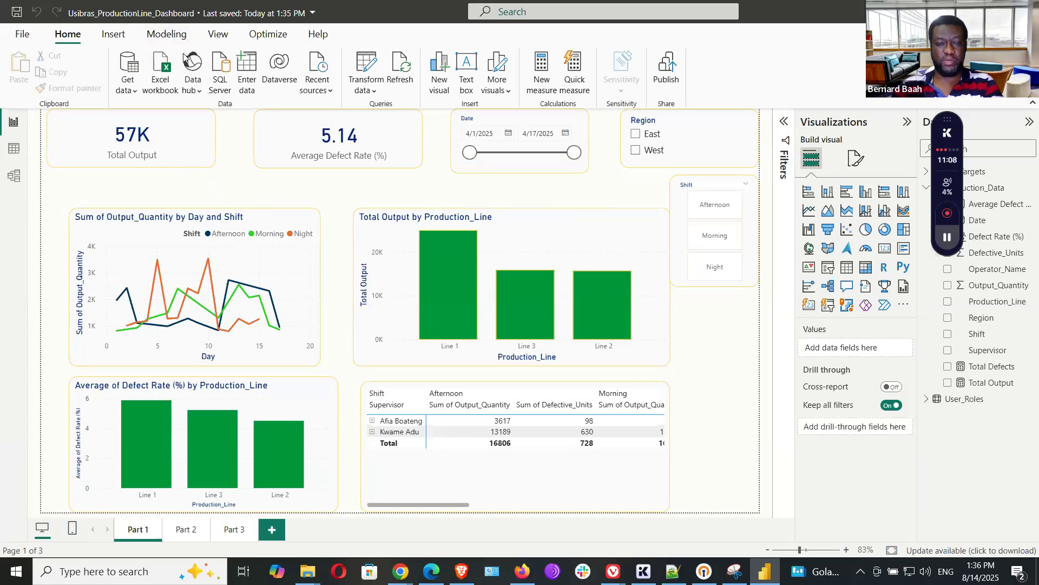
Switch the ribbon to the Modeling tab for the production dashboard report.
click(161, 43)
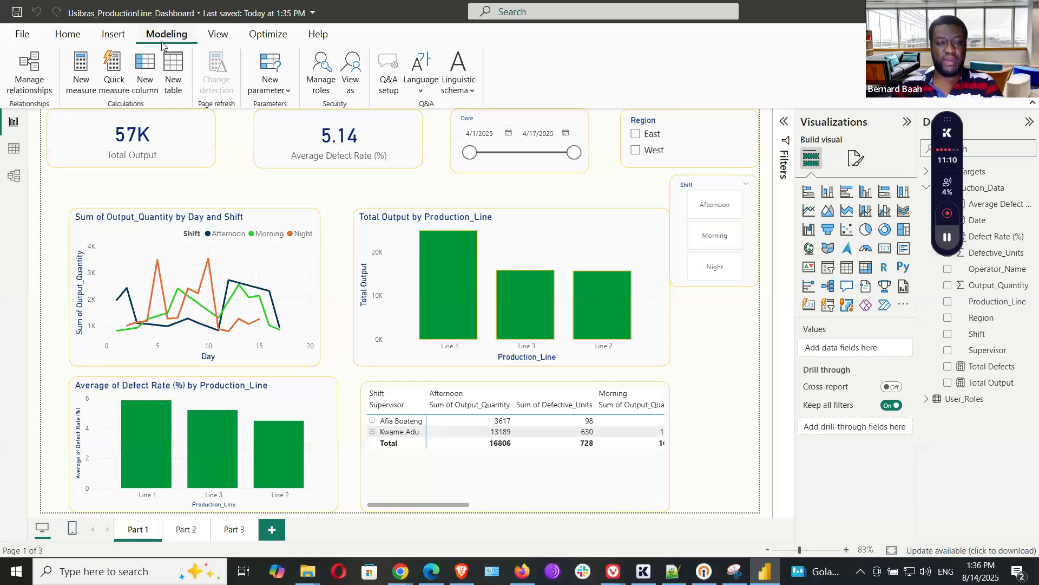
Open Manage roles to list the Admin, Operator and Supervisor roles and their tables.
click(322, 91)
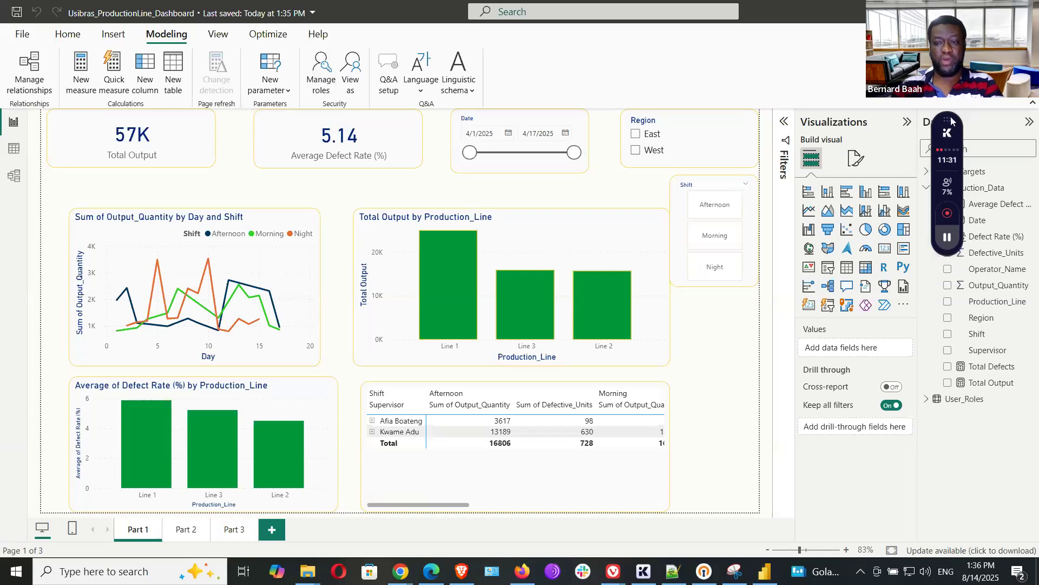
drag(952, 120, 864, 77)
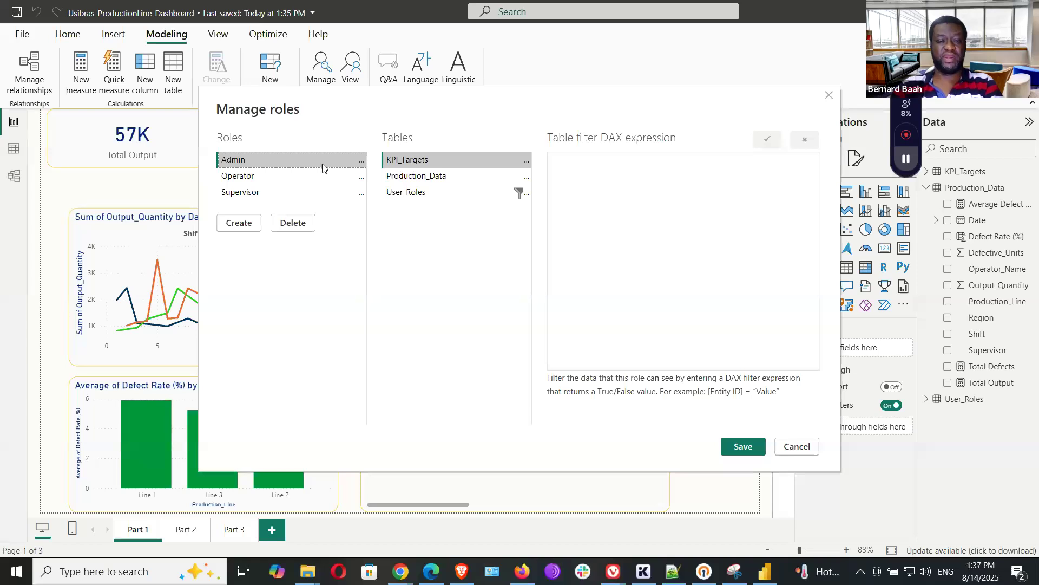
Review the Operator and Admin roles, then create a fourth role named 'New role'.
click(240, 179)
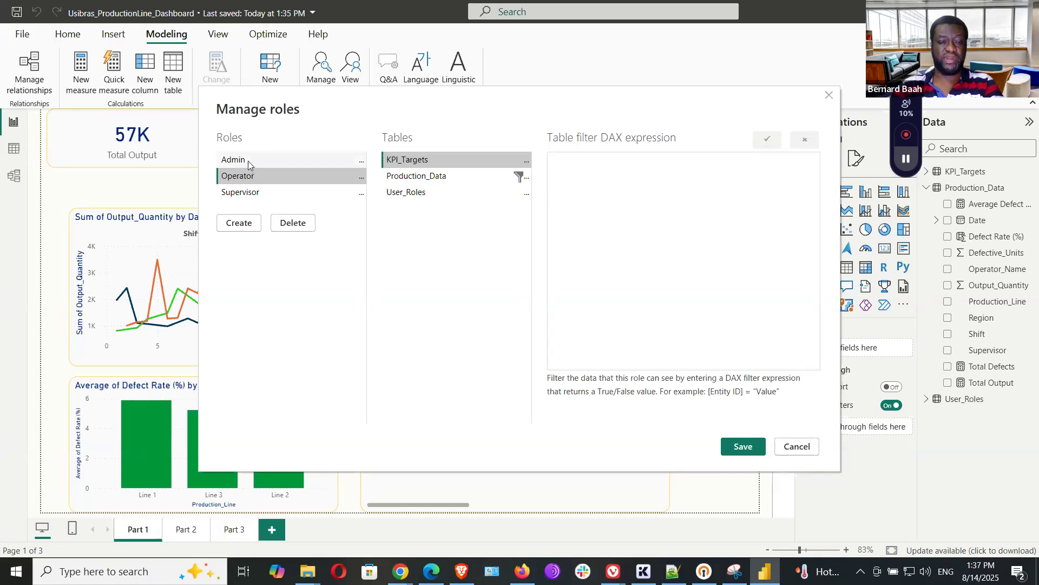
click(250, 160)
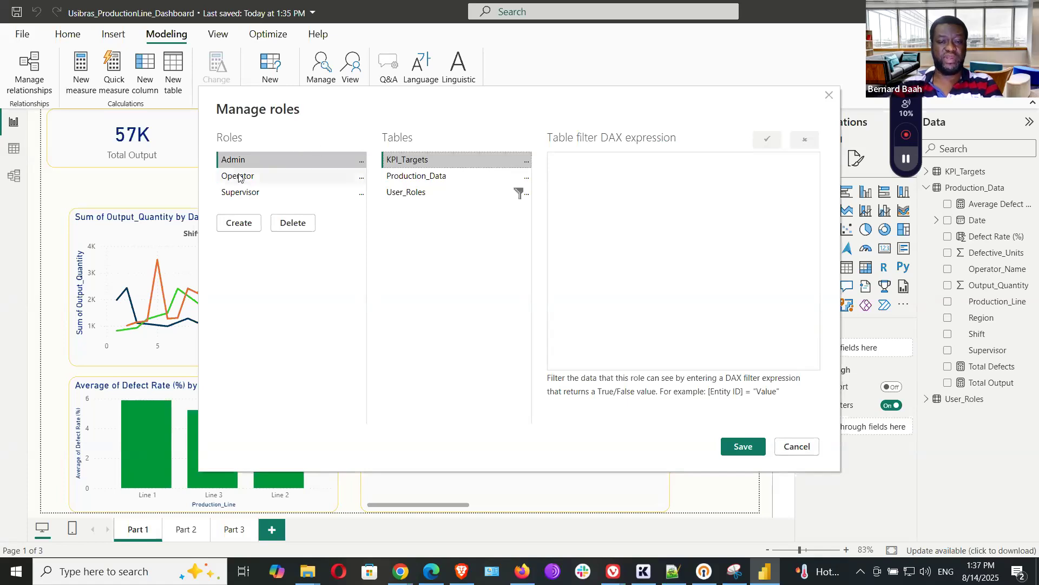
click(238, 224)
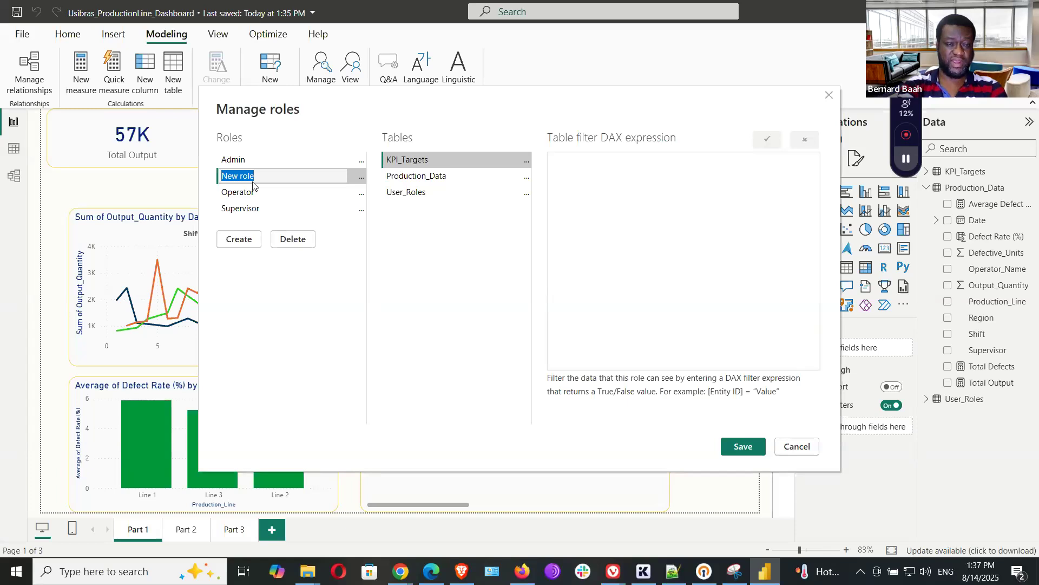
Rename the new role to 'Data Analyst', leave its Production_Data filter empty, and save.
text(Data Analyst)
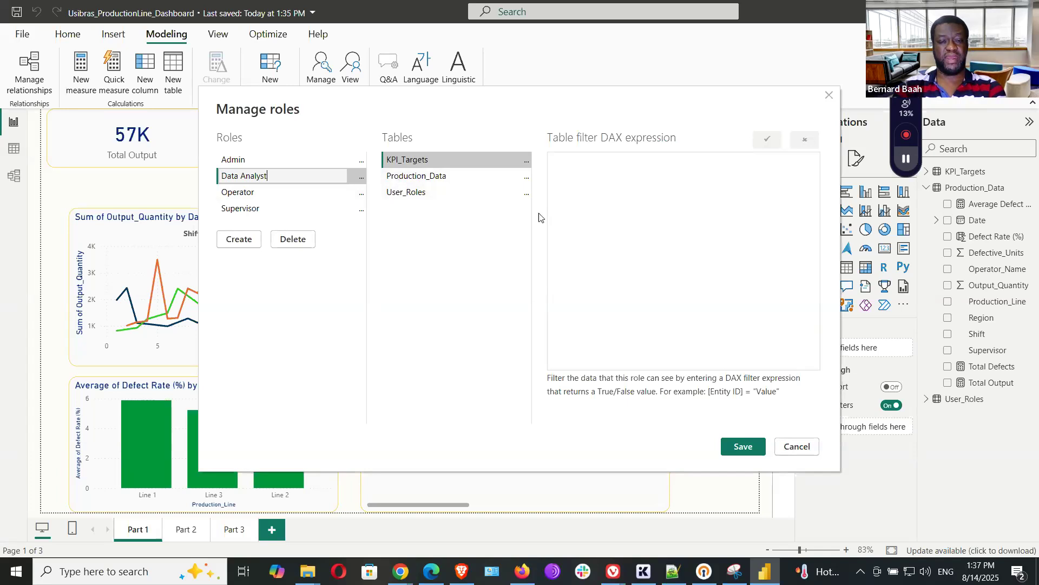
click(427, 180)
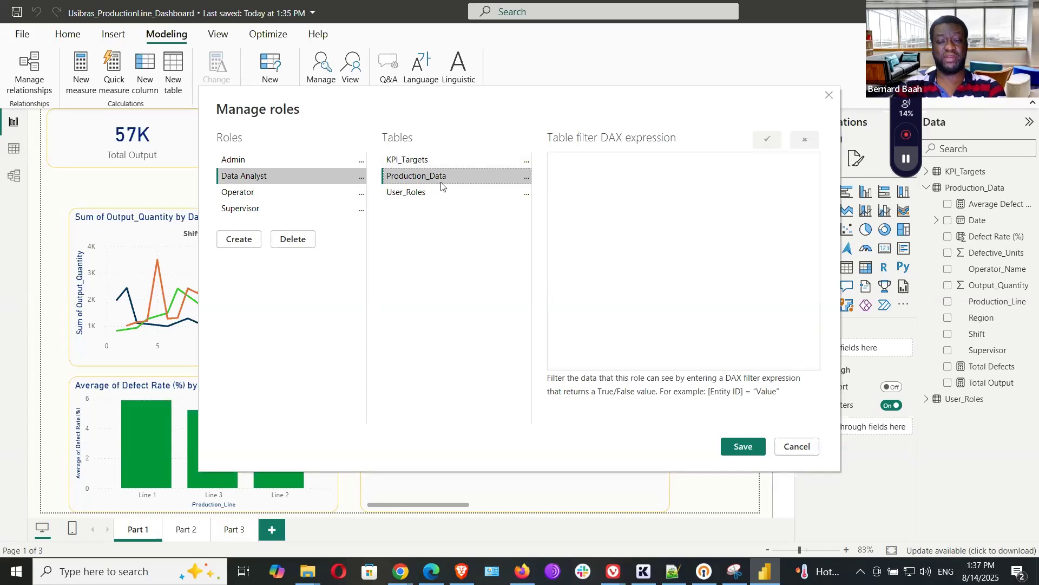
click(582, 170)
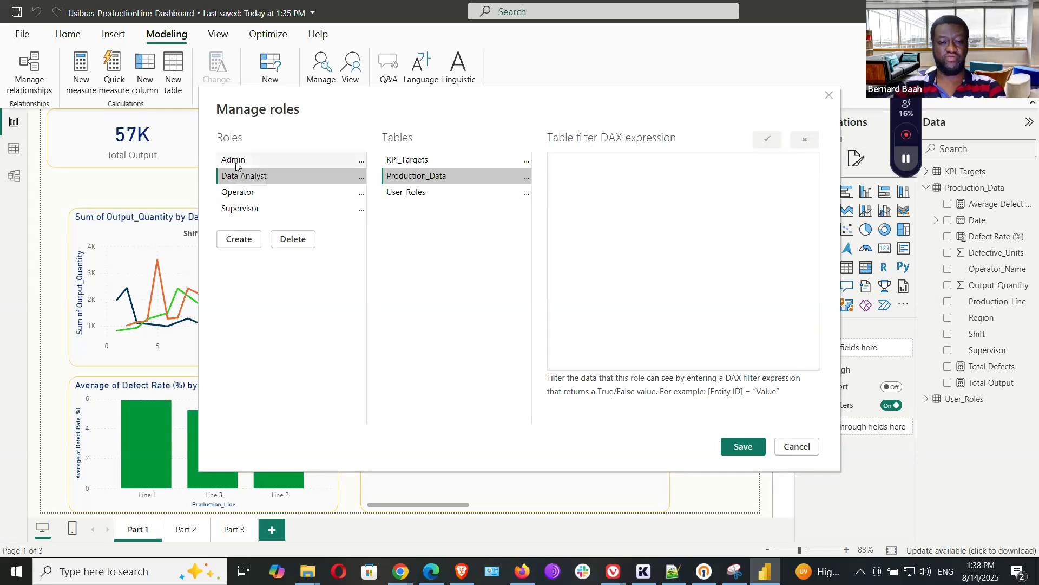
click(743, 447)
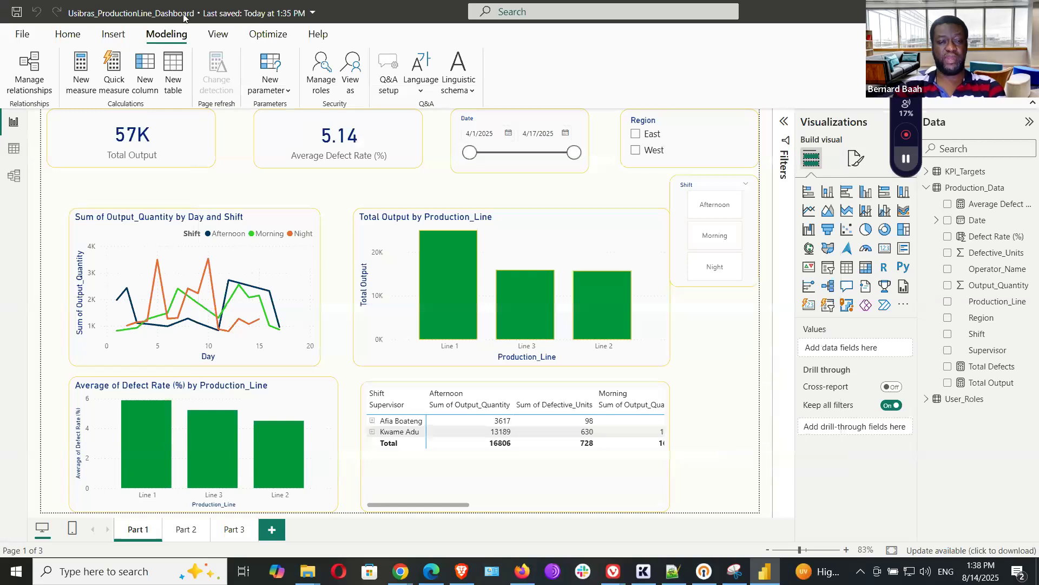
Reopen Manage roles from the Modeling tab to see all four roles.
click(321, 81)
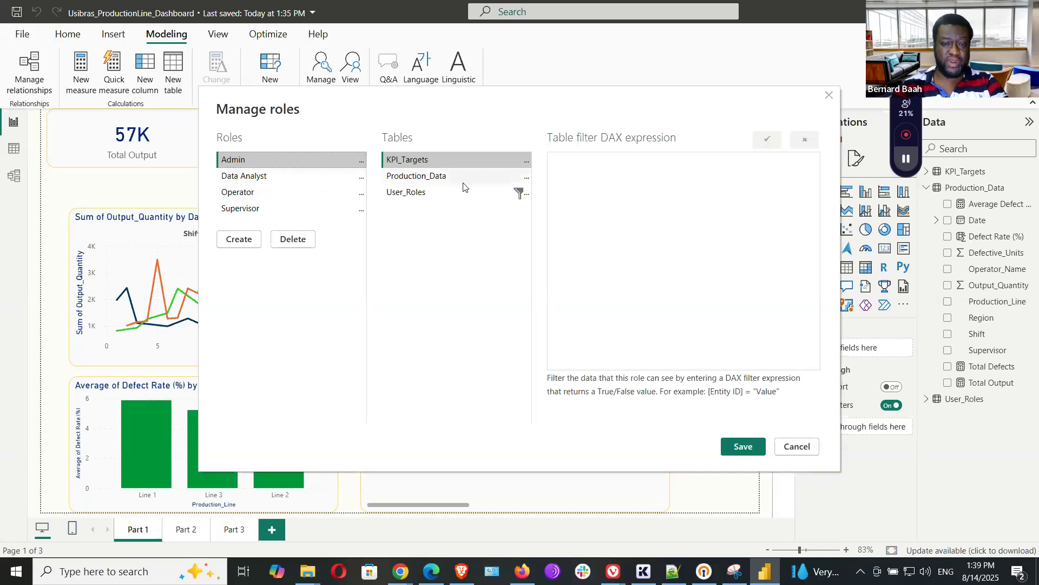
click(419, 178)
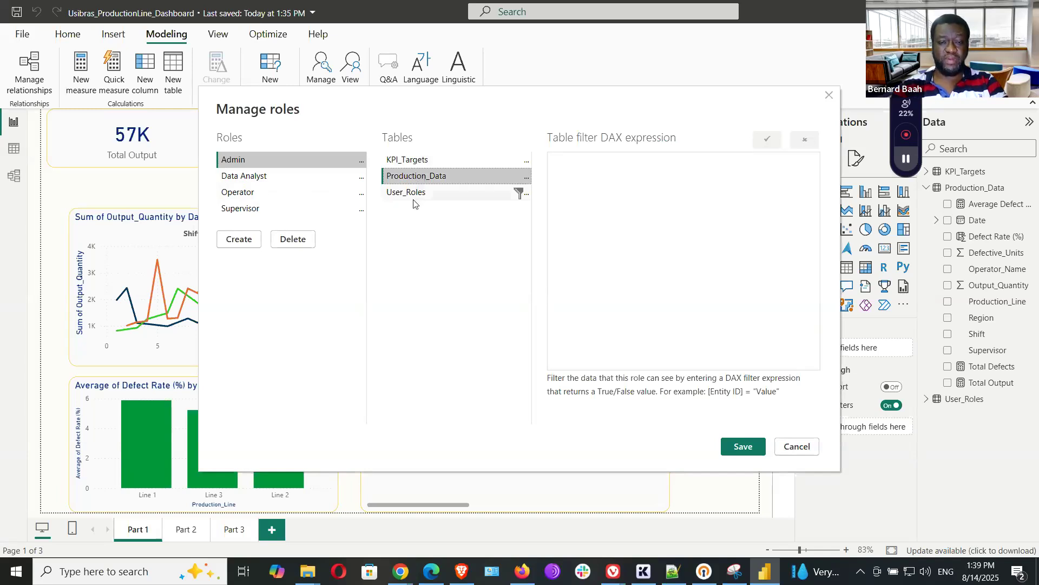
click(413, 193)
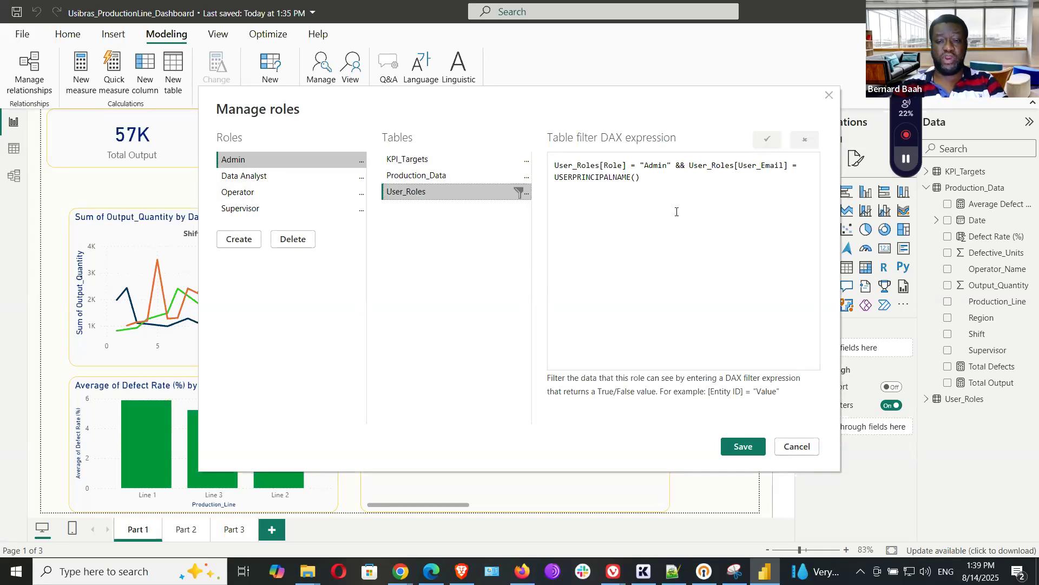
click(667, 191)
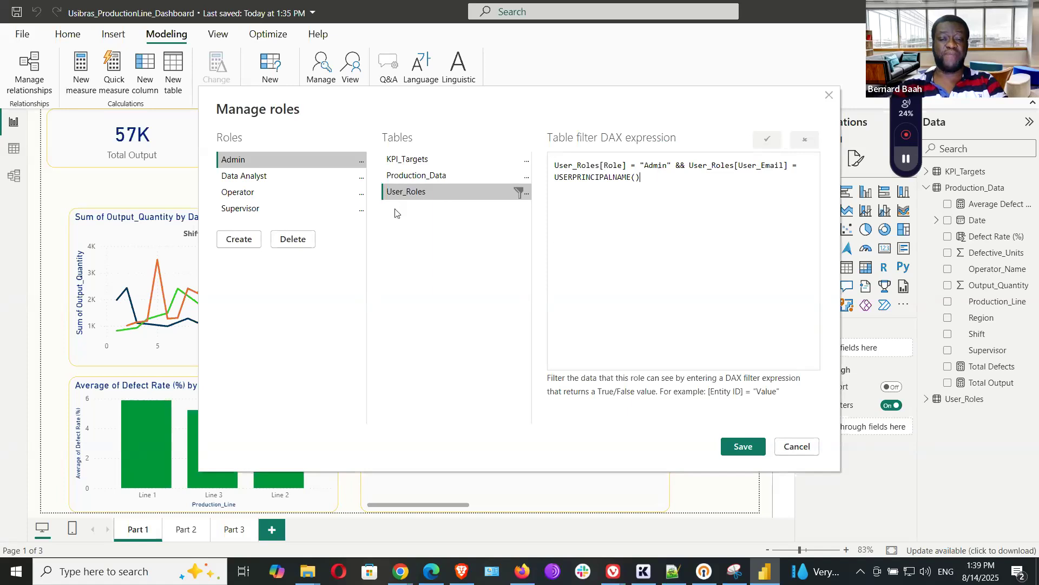
click(246, 194)
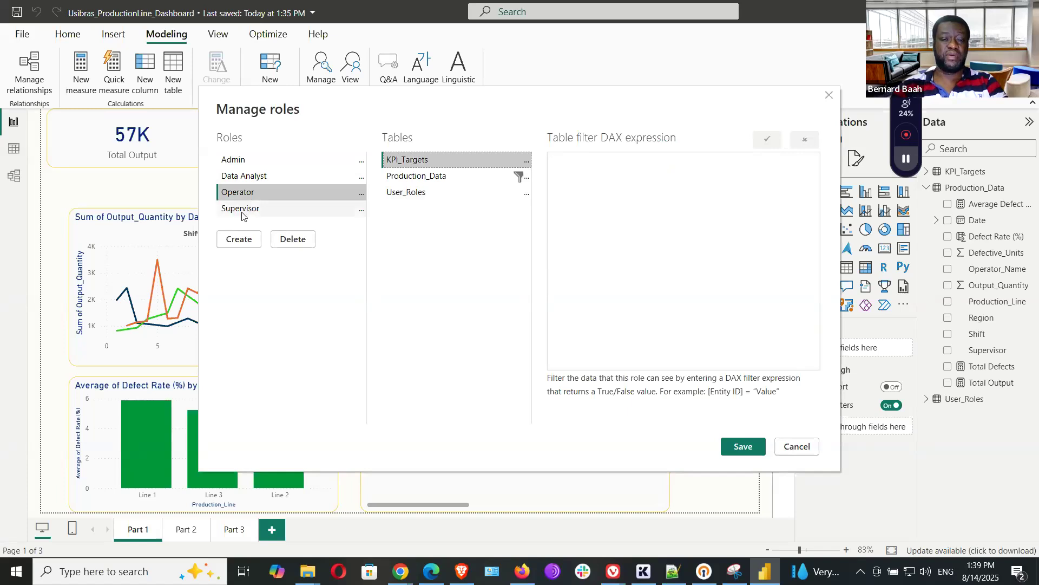
Inspect the Supervisor role's Production_Data filter matching Region via LOOKUPVALUE on User_Roles.
click(241, 211)
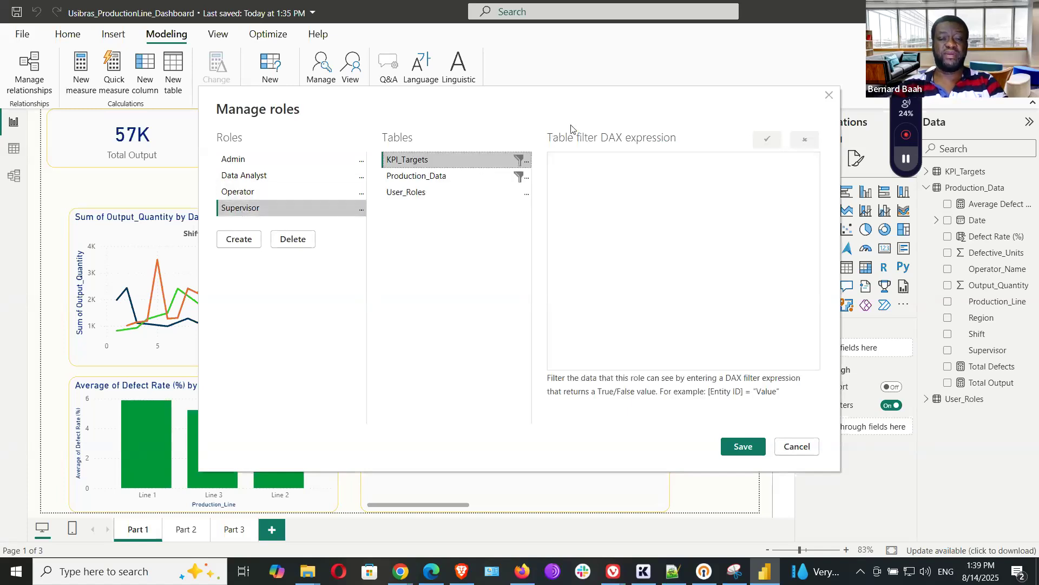
click(414, 180)
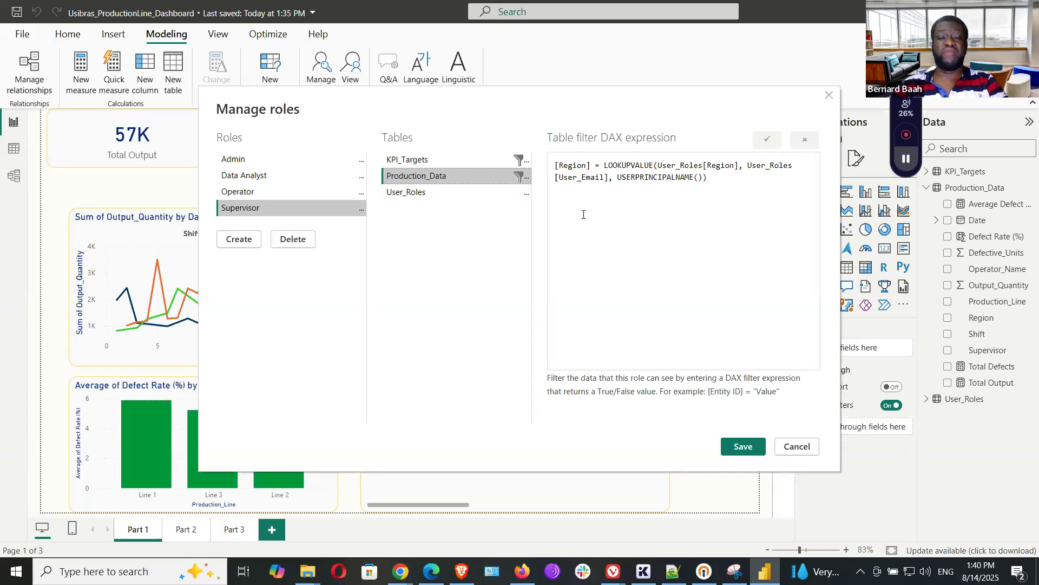
click(721, 181)
key(ctrl+a)
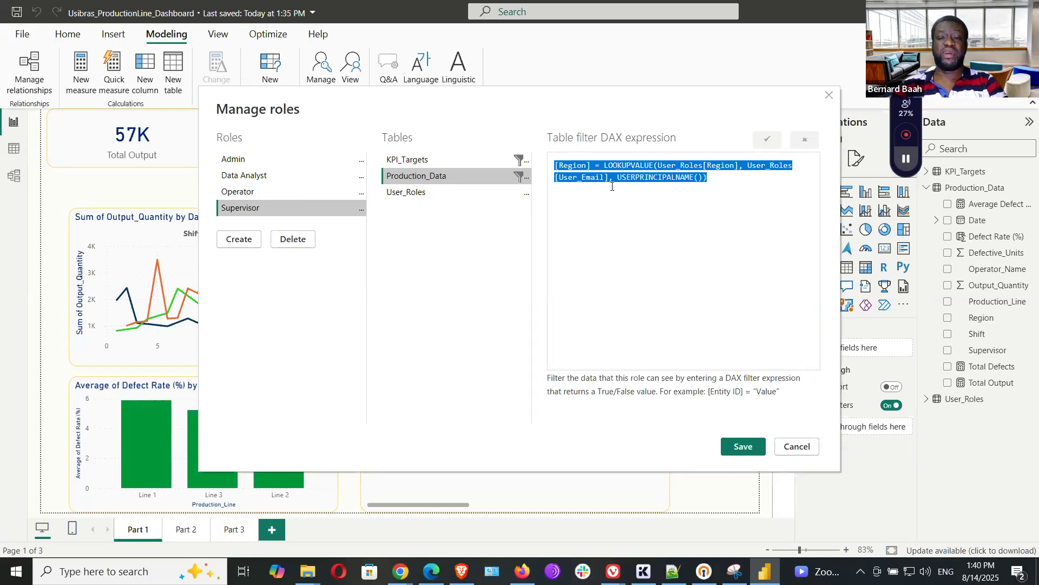
click(717, 176)
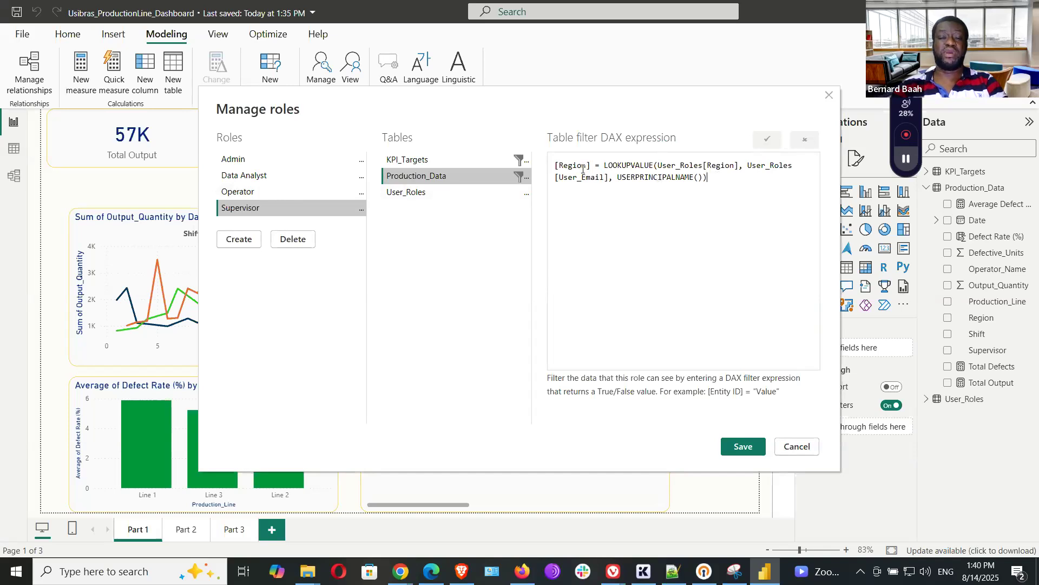
Save the roles, recheck them in Manage roles, cancel out, and switch to the browser.
click(736, 452)
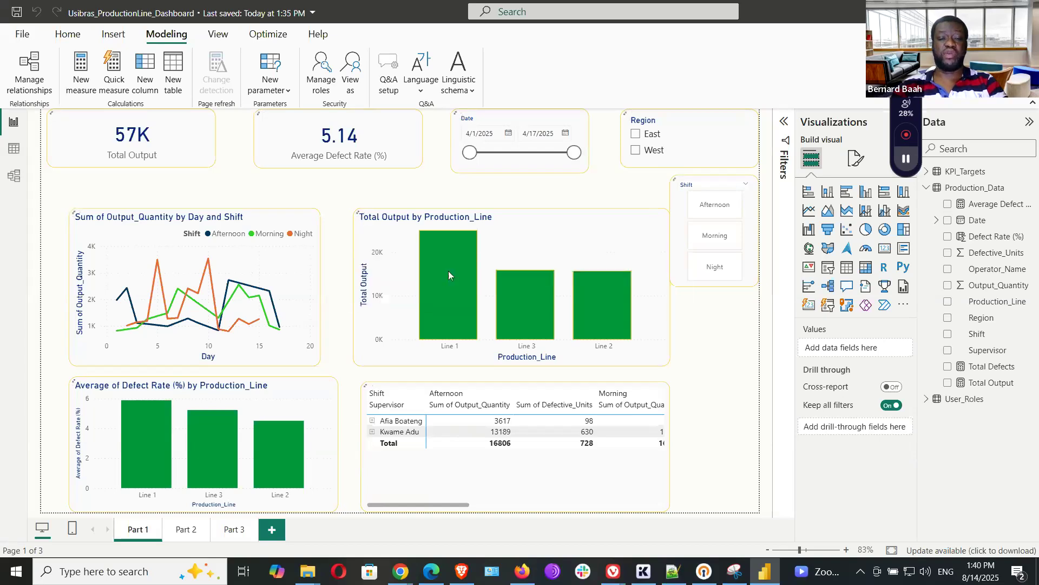
click(321, 71)
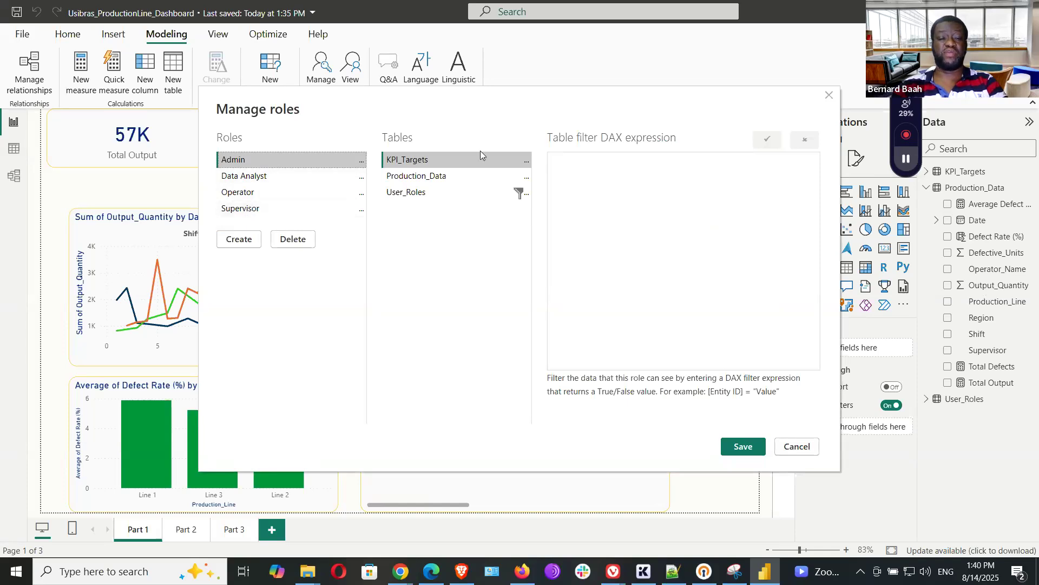
click(796, 447)
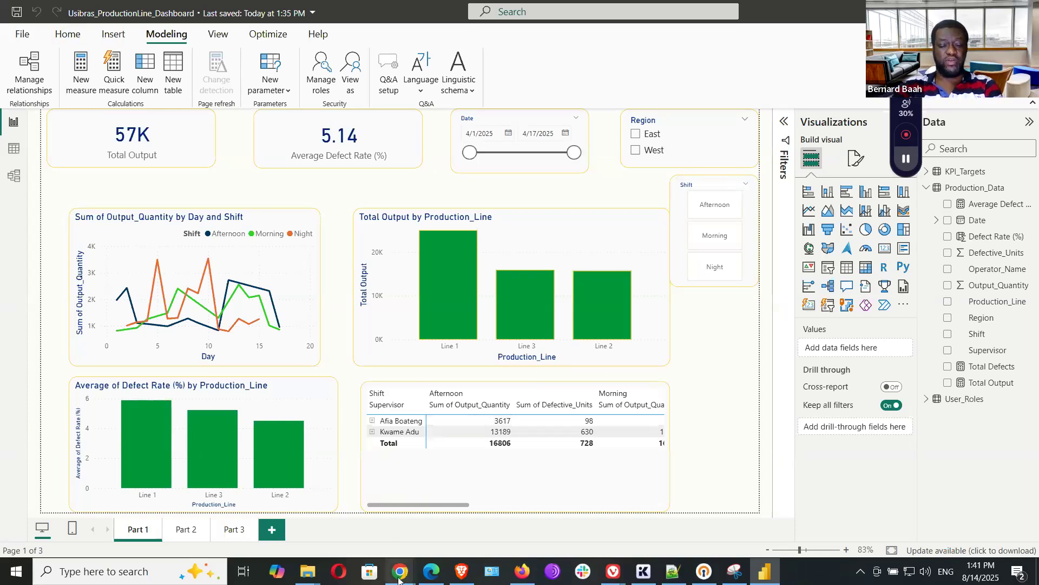
mouse_move(397, 580)
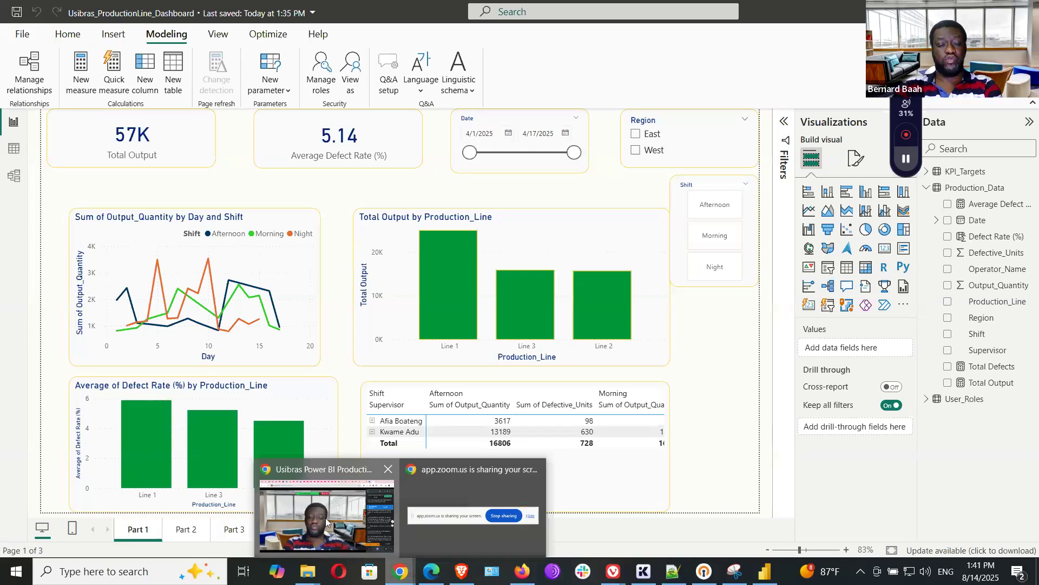
click(319, 474)
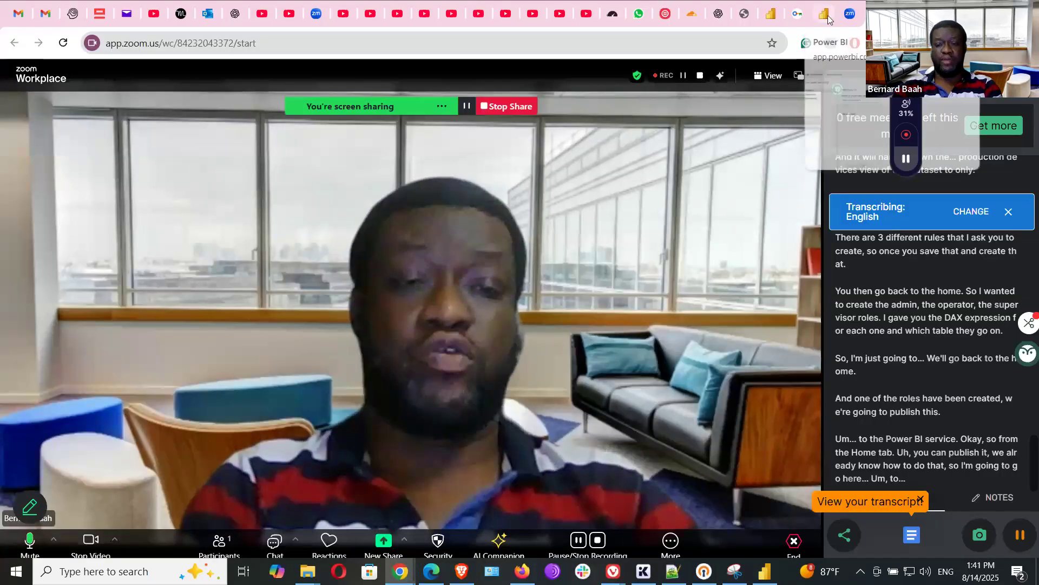
Switch the browser from the Zoom meeting to the Power BI tab.
click(825, 15)
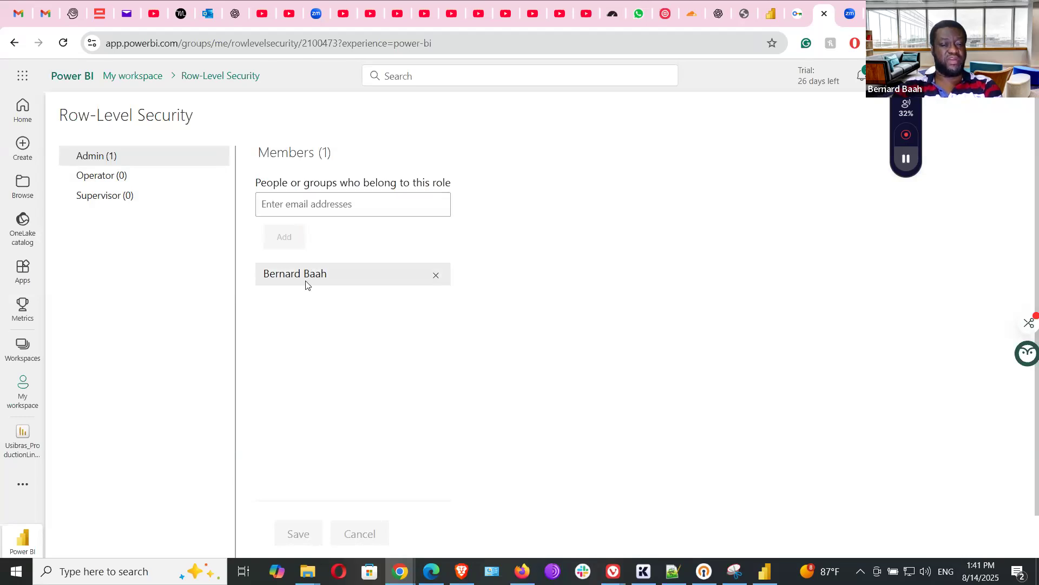
click(306, 212)
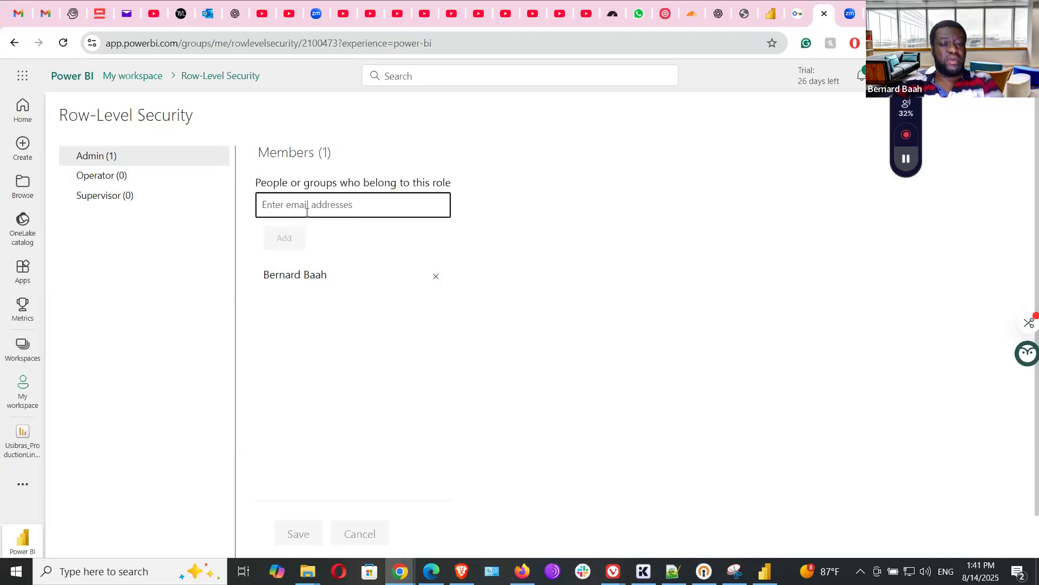
text(contact)
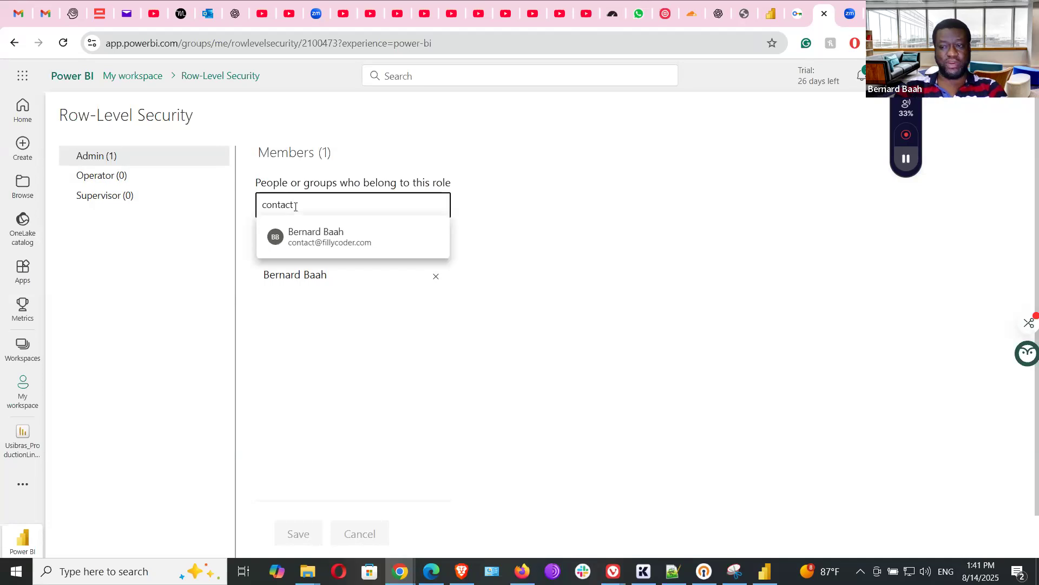
click(320, 244)
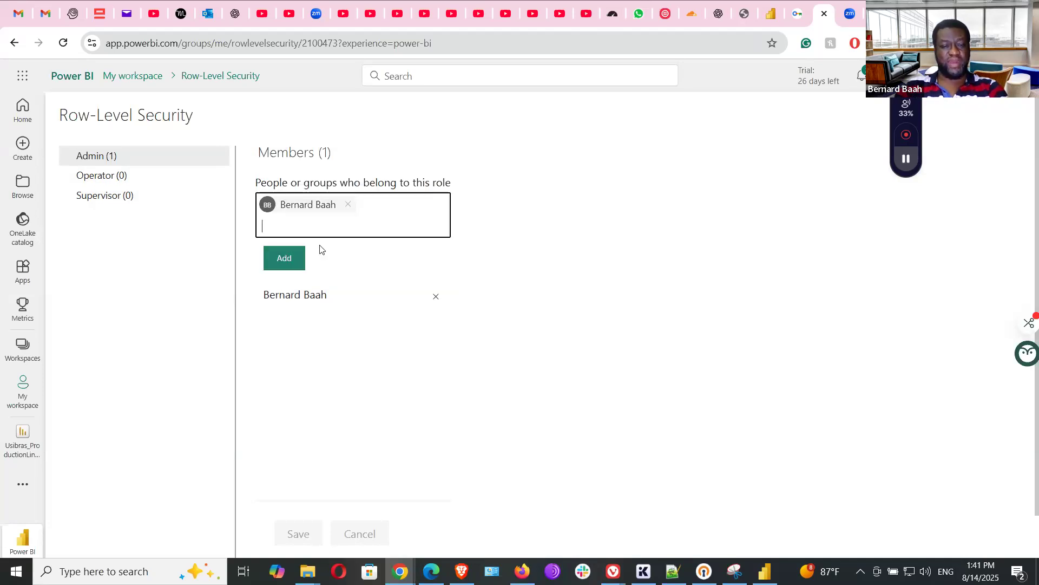
click(295, 259)
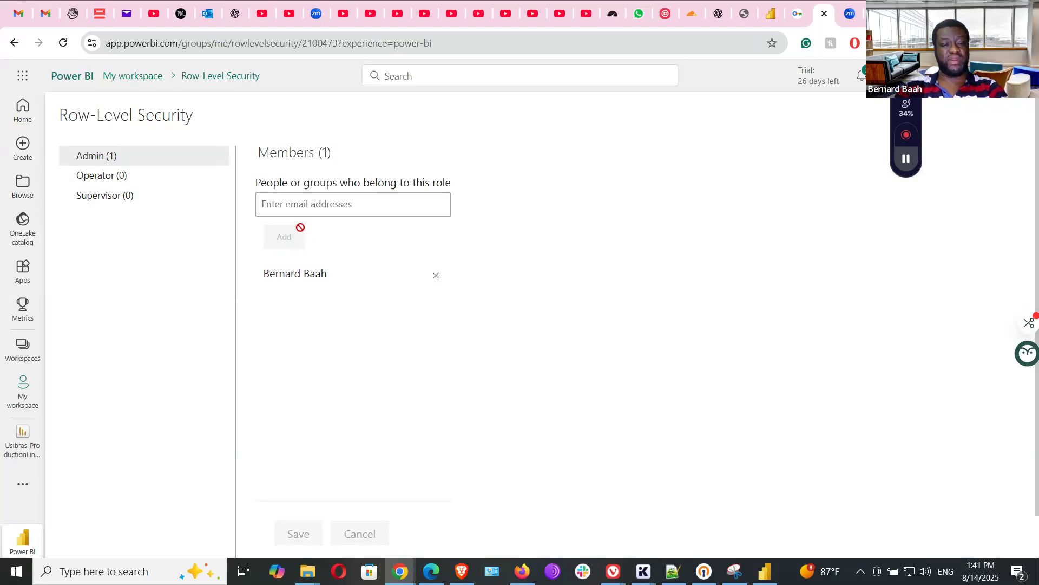
click(311, 203)
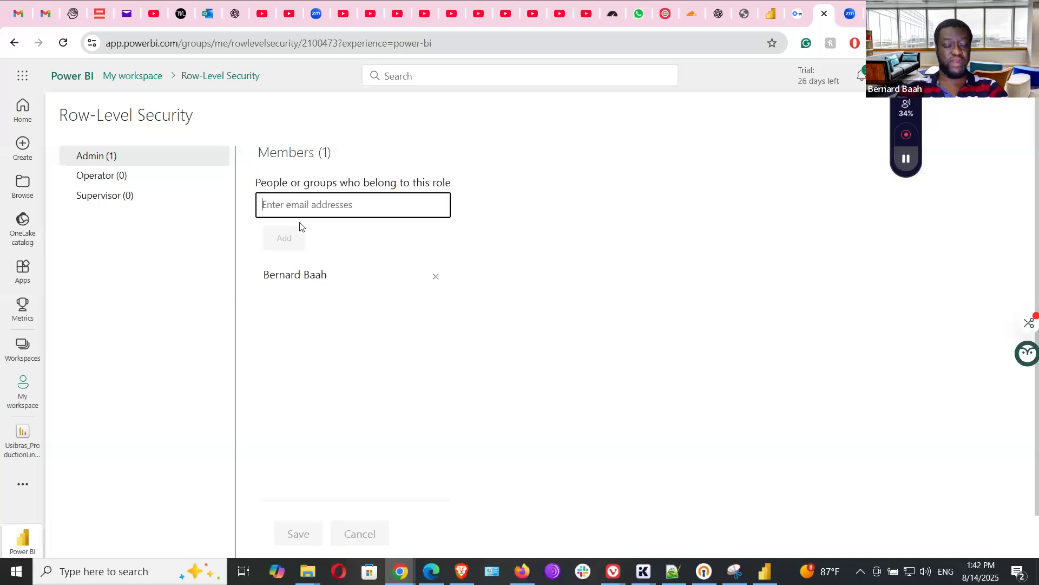
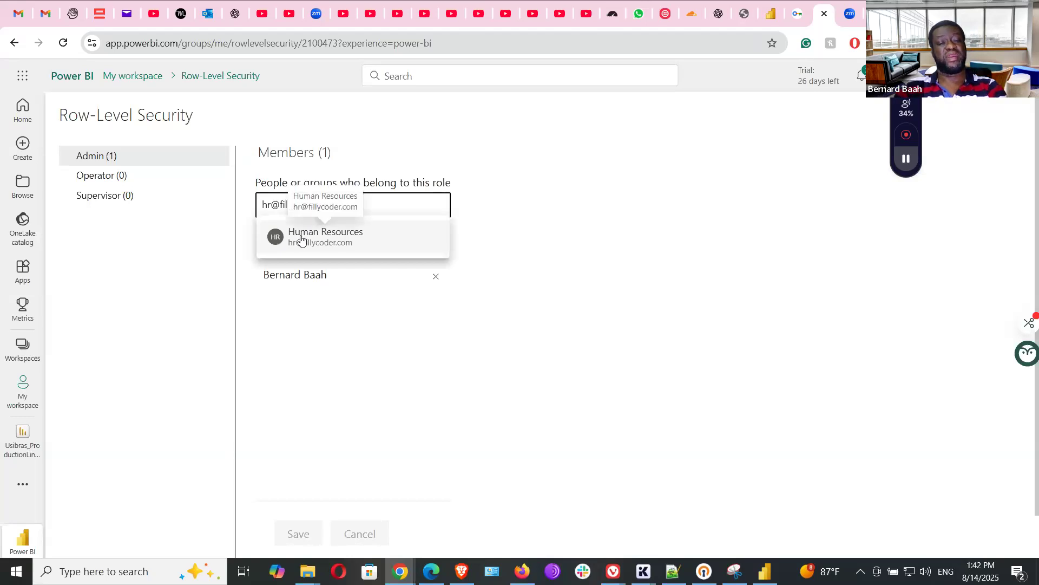
click(301, 238)
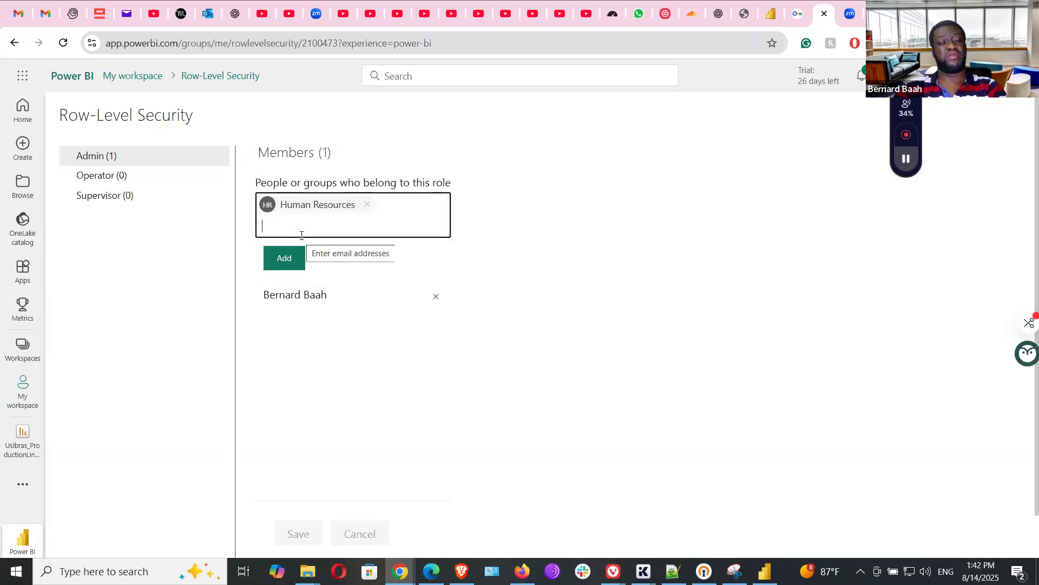
click(367, 204)
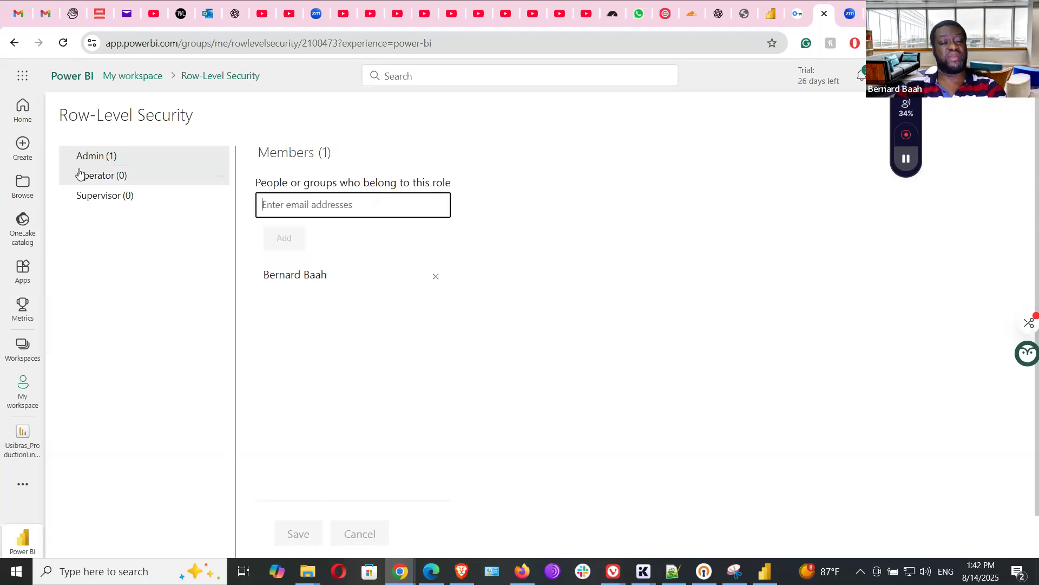
click(119, 198)
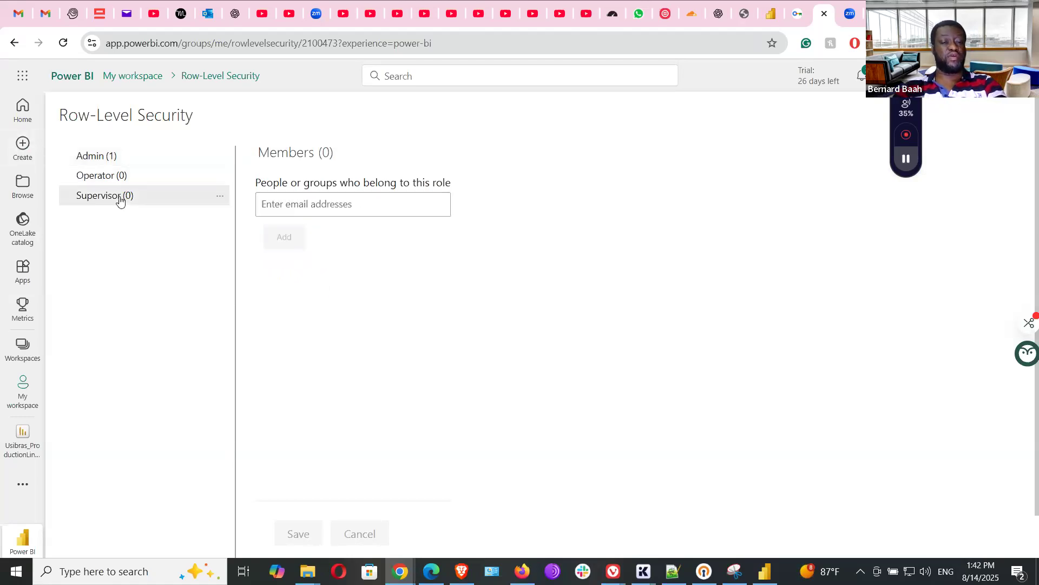
Add the Human Resources e-mail to the Supervisor role, save, and check Operator's members.
click(322, 203)
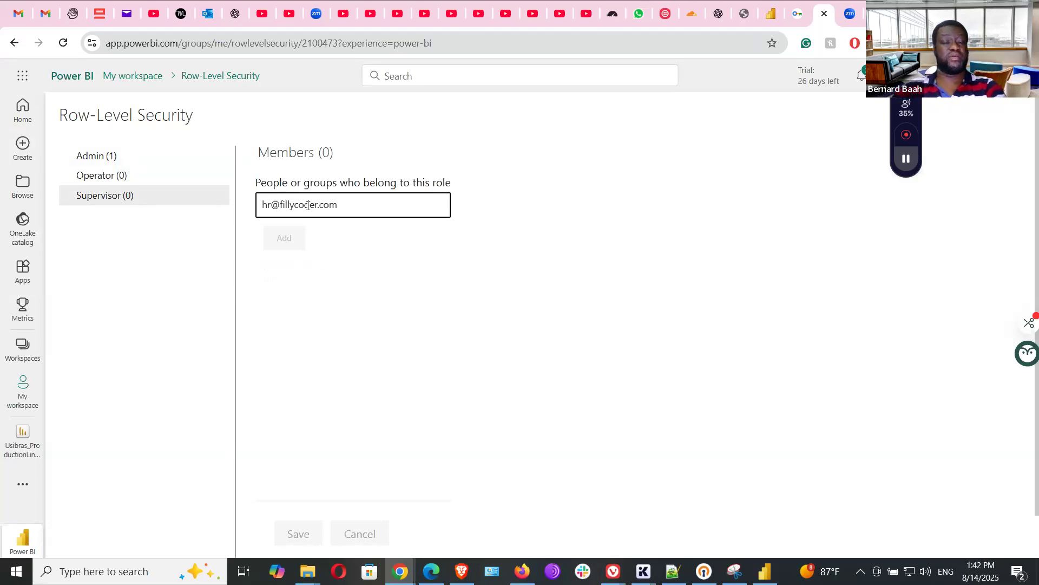
click(310, 241)
click(297, 263)
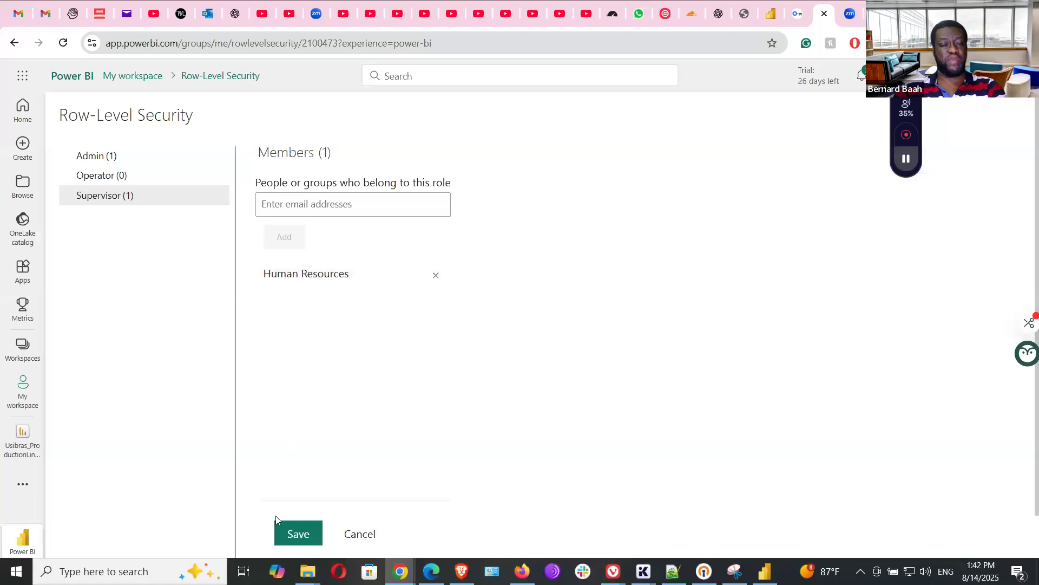
click(291, 535)
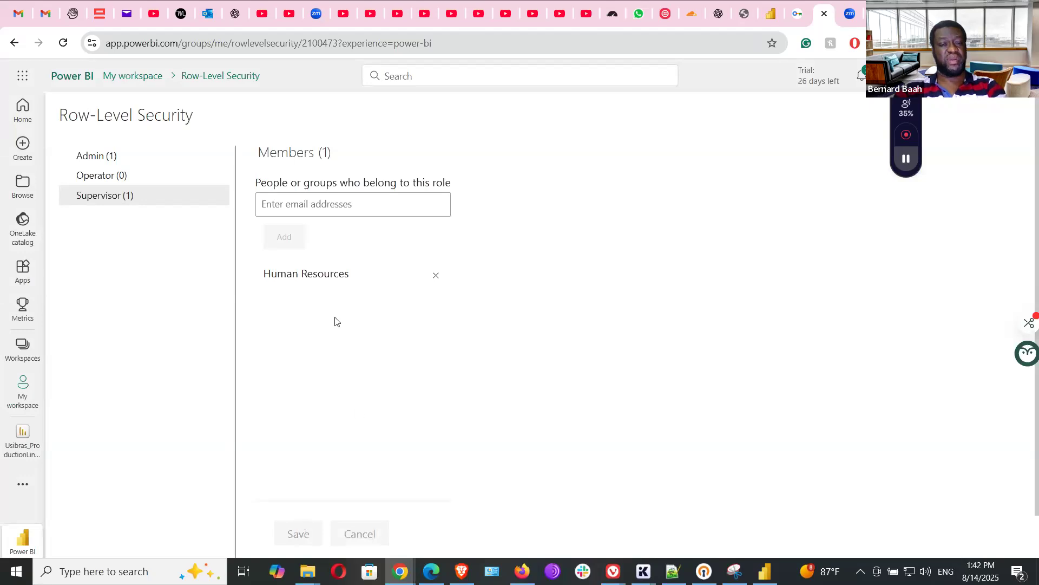
click(97, 174)
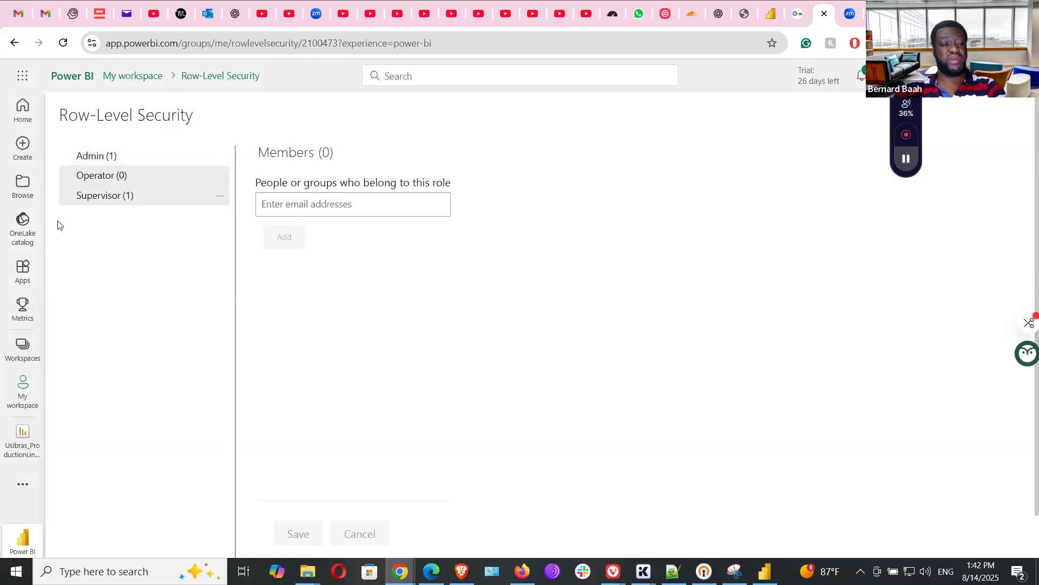
Open Security on the Usibras_ProductionLine_Dashboard semantic model and check Supervisor's members.
click(19, 399)
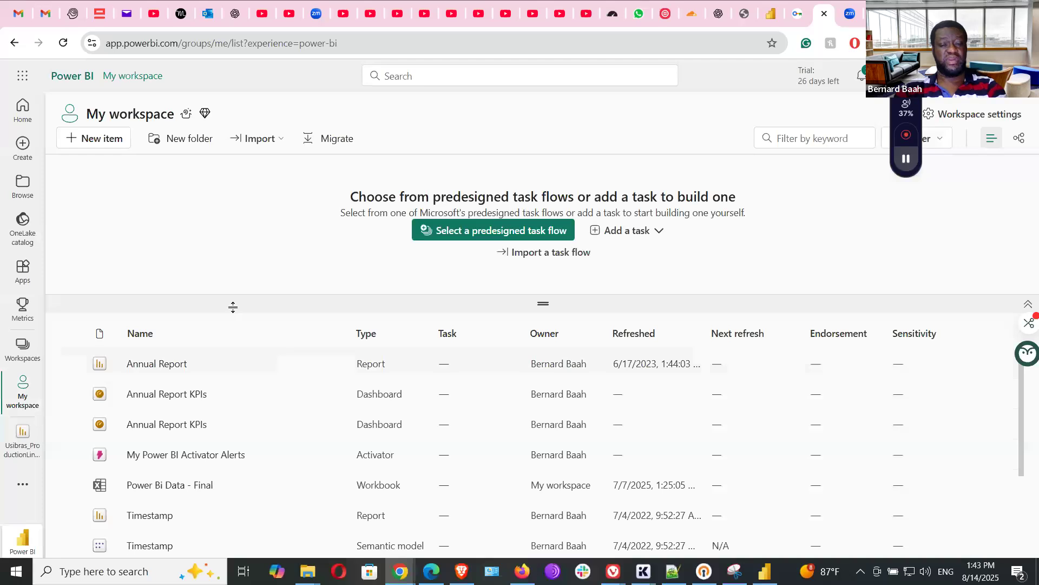
scroll(236, 401, down, 3)
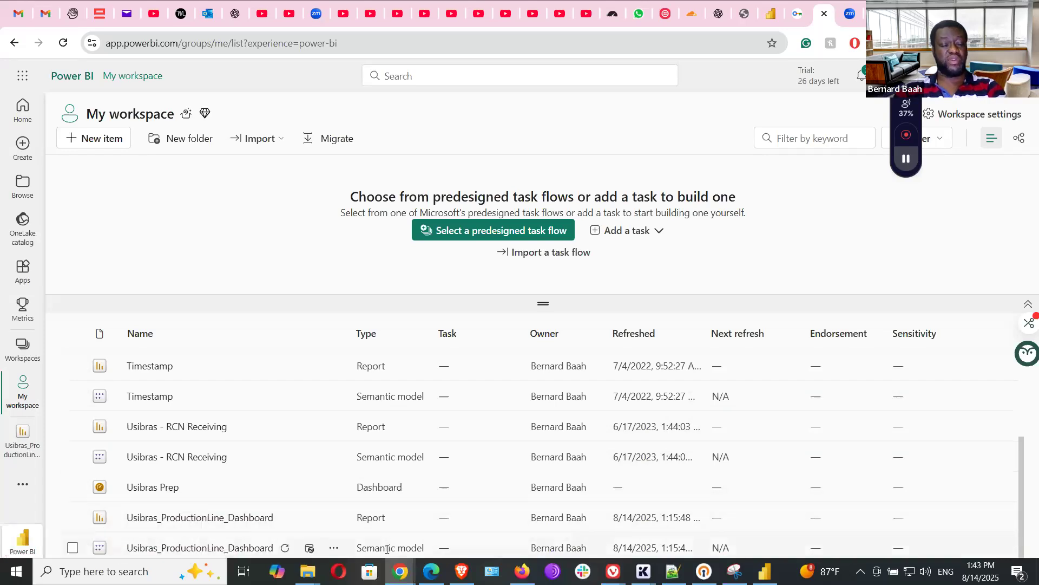
click(333, 547)
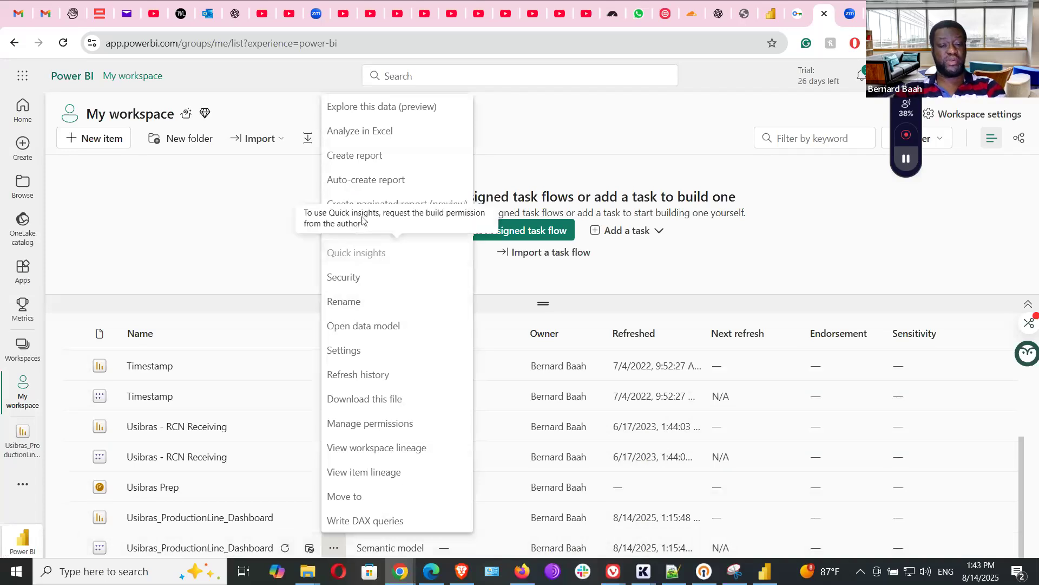
click(350, 279)
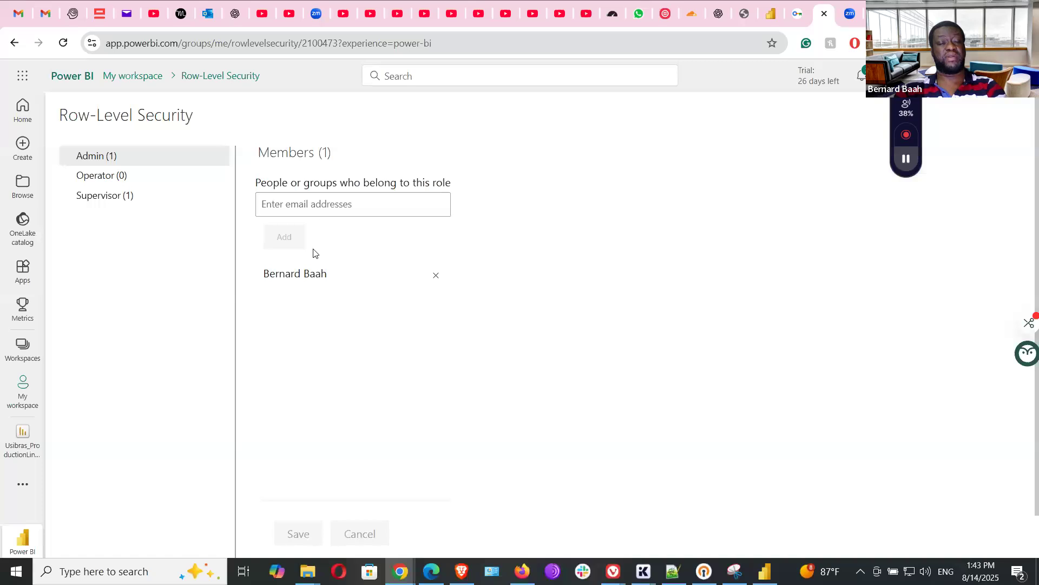
click(116, 201)
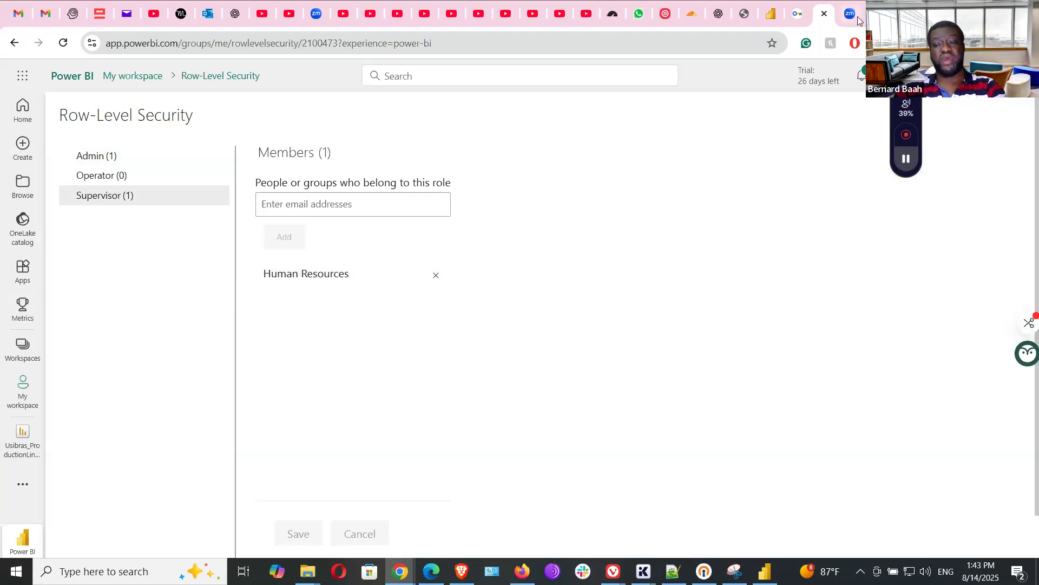
Return to the Zoom meeting and stop sharing the screen.
mouse_move(859, 21)
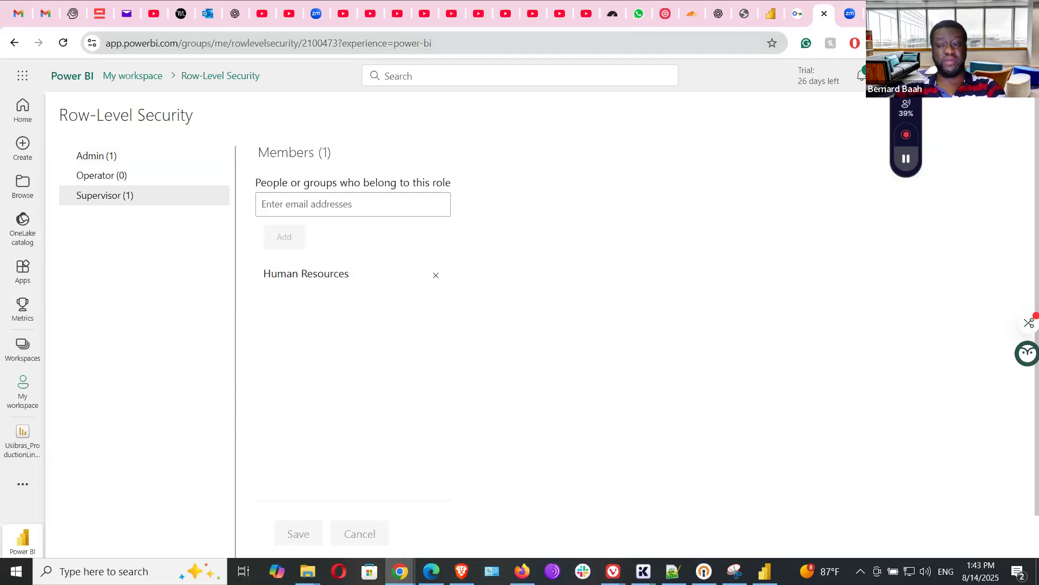
click(878, 14)
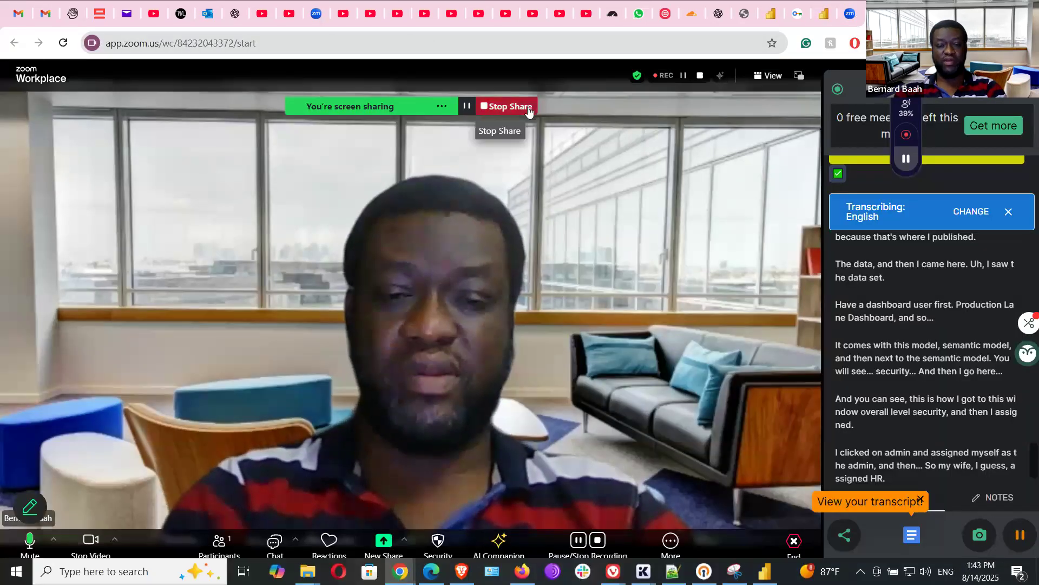
click(506, 106)
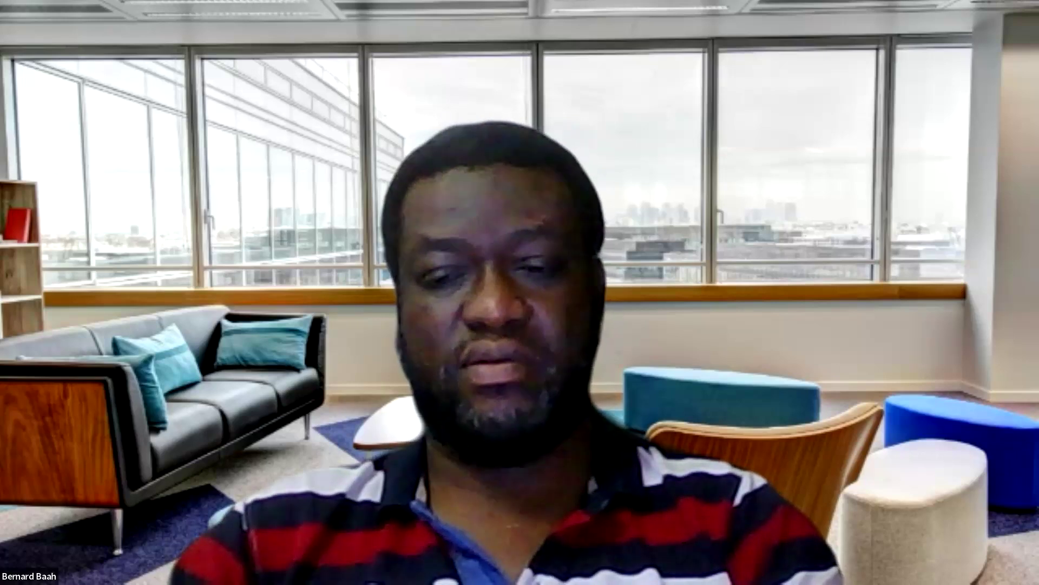